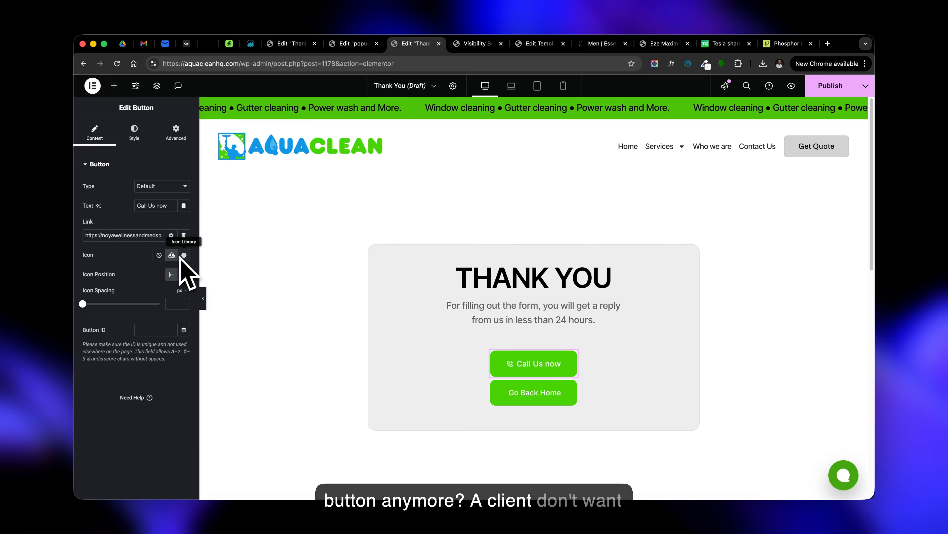
Remove and re-insert the phone-call-duotone.svg icon on the Call Us now button, and shorten the button's text to "Call Us".
click(159, 255)
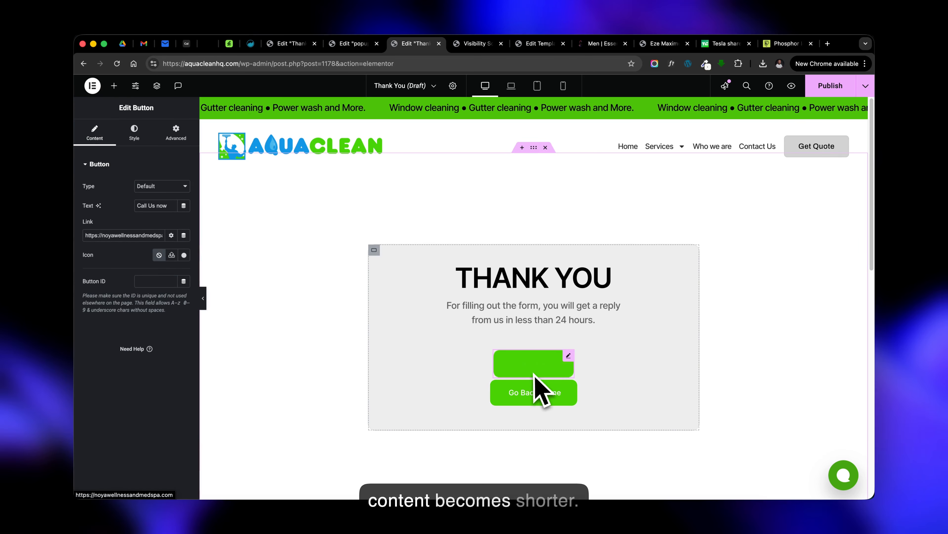
click(172, 257)
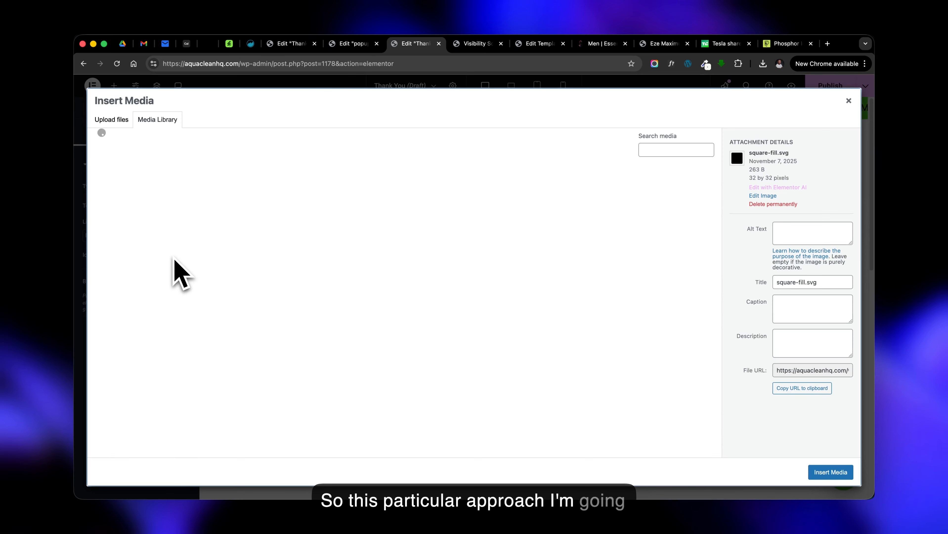
click(151, 222)
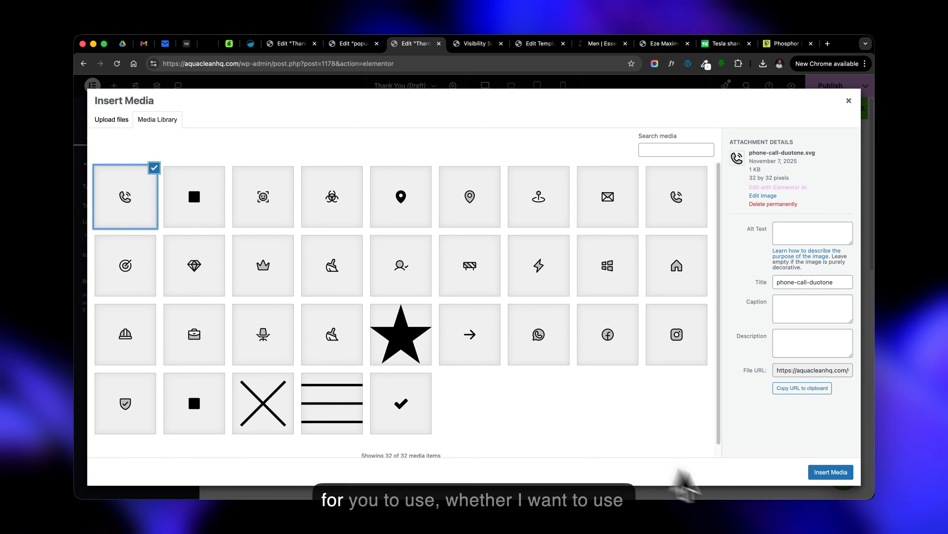
click(829, 473)
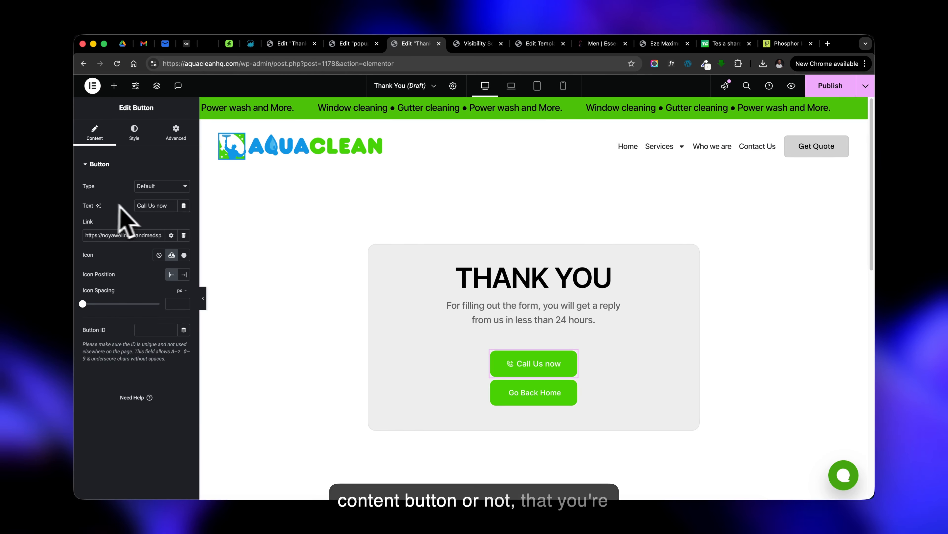
click(172, 206)
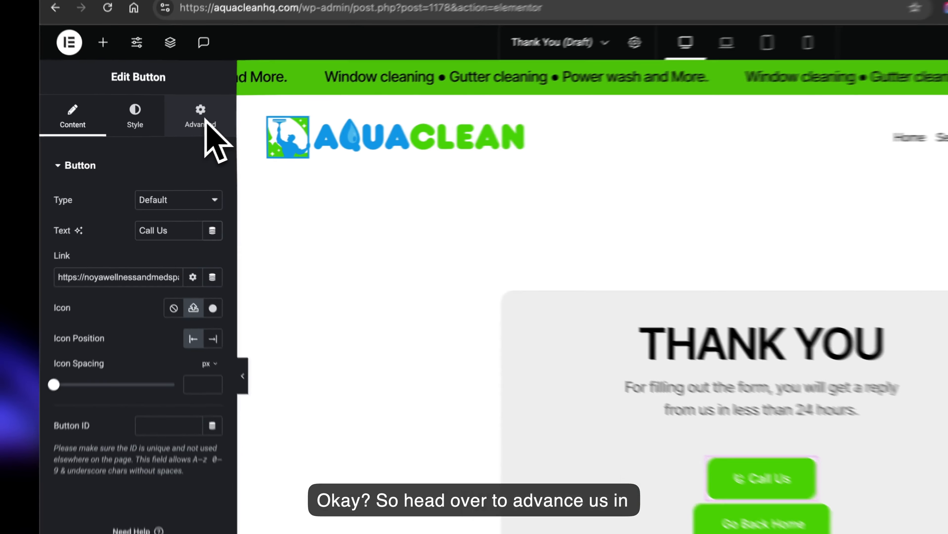
Give the Call Us button a custom width of 30% and set its position to stretch.
click(179, 134)
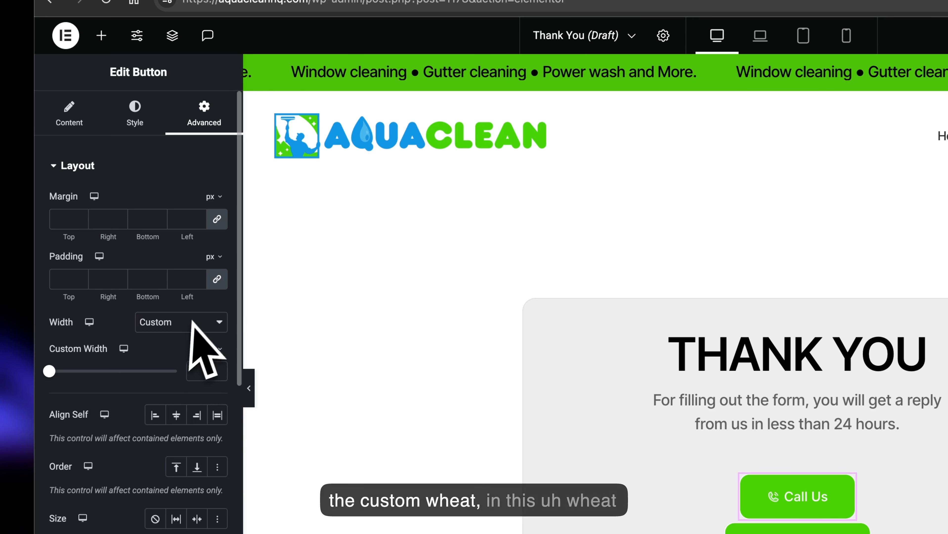
click(179, 321)
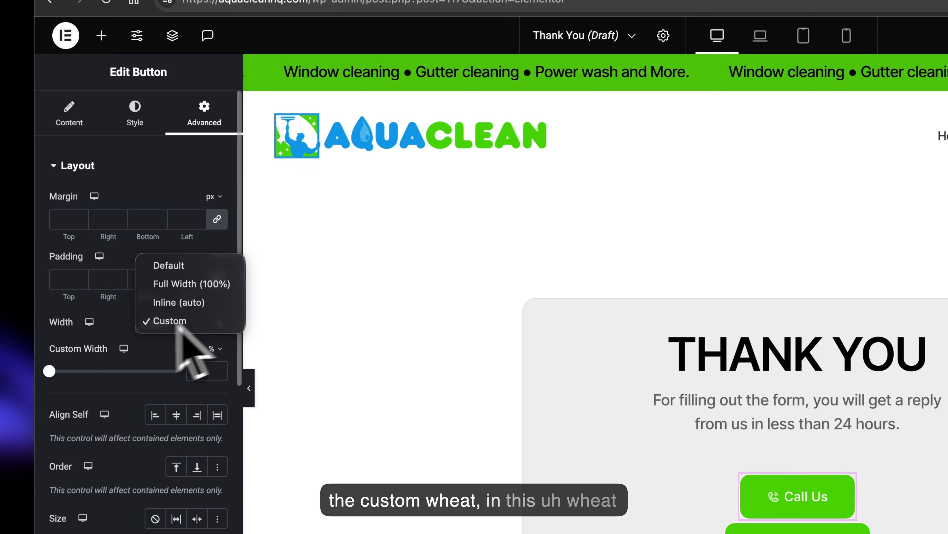
click(167, 266)
click(165, 321)
click(170, 376)
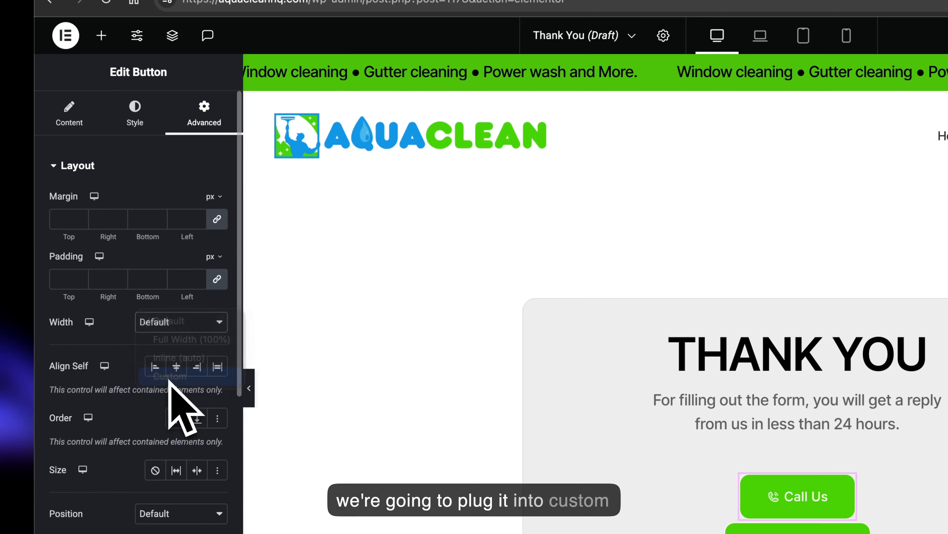
click(206, 373)
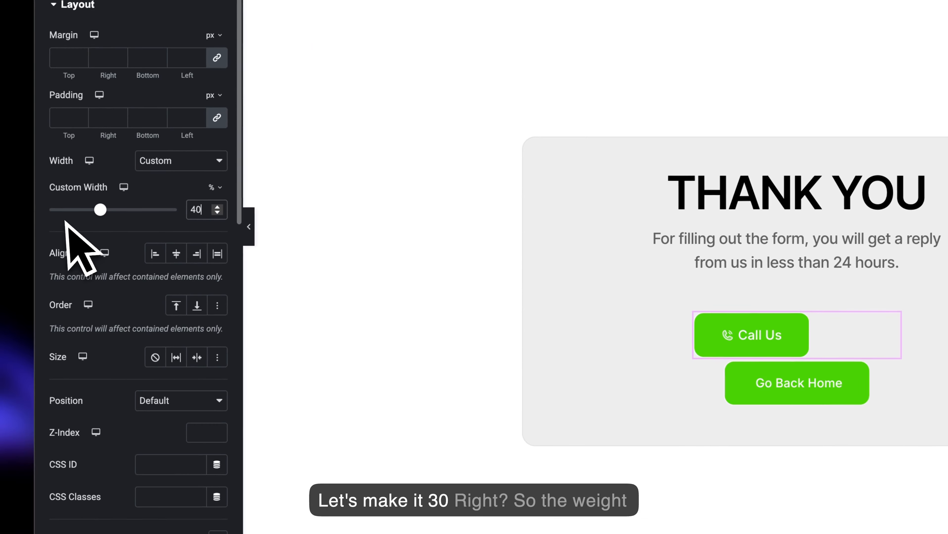
key(BackSpace)
key(BackSpace)
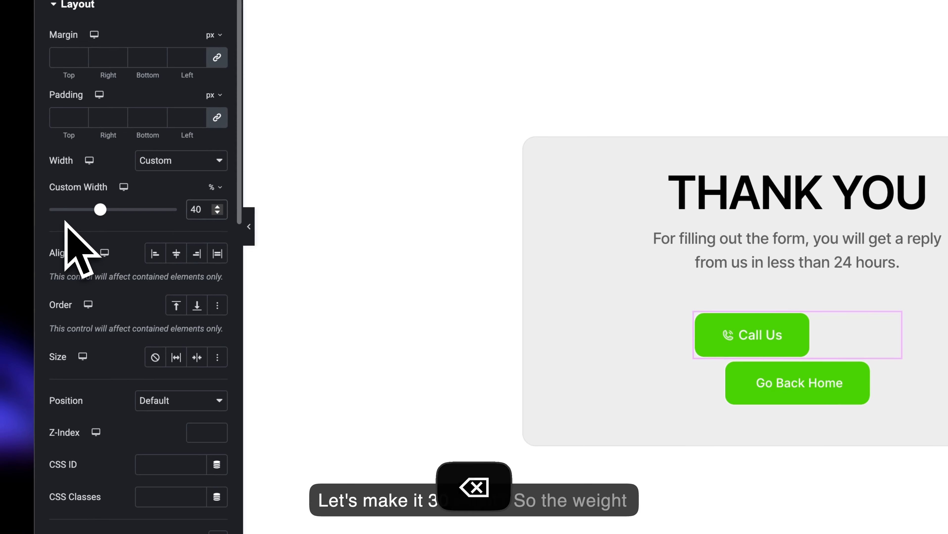
text(30)
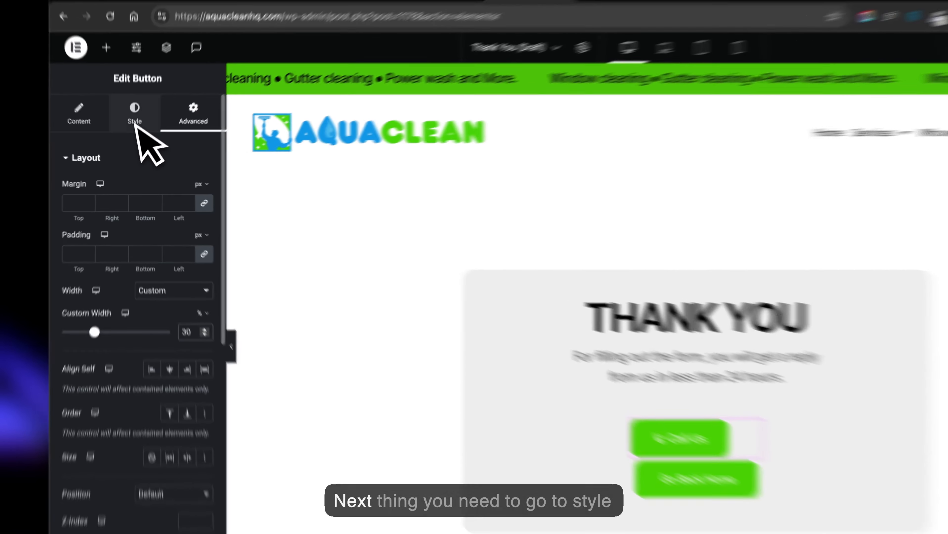
click(133, 131)
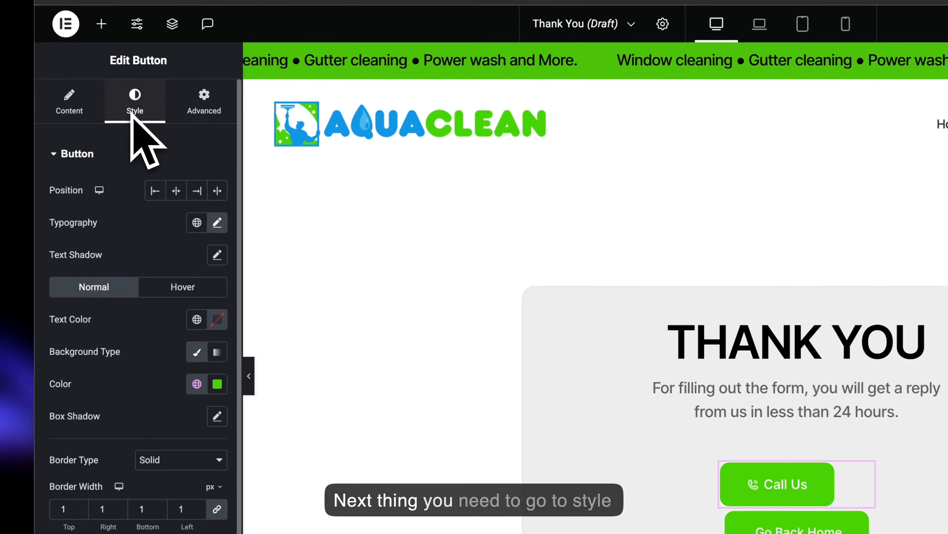
click(218, 190)
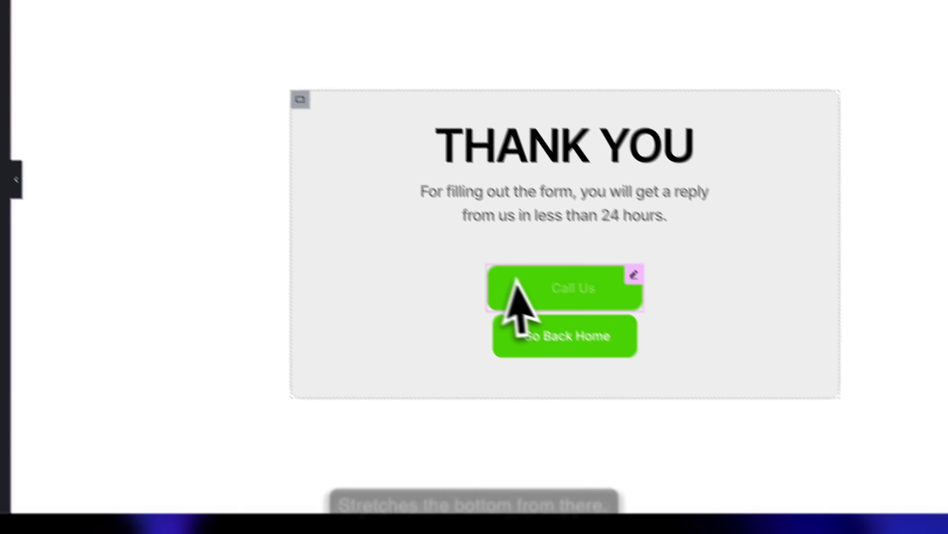
Copy the Call Us button and paste its style onto the Go Back Home button.
right_click(776, 487)
click(569, 223)
right_click(567, 275)
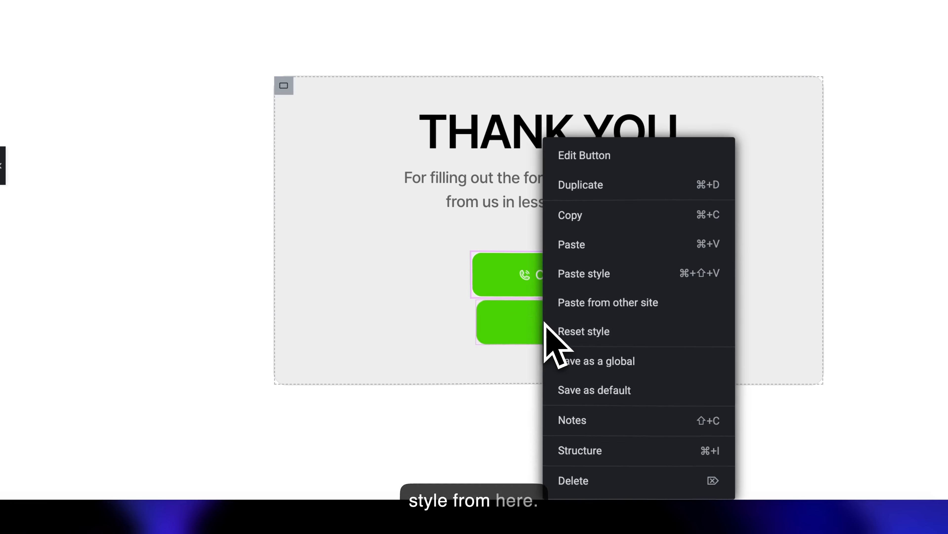
click(602, 275)
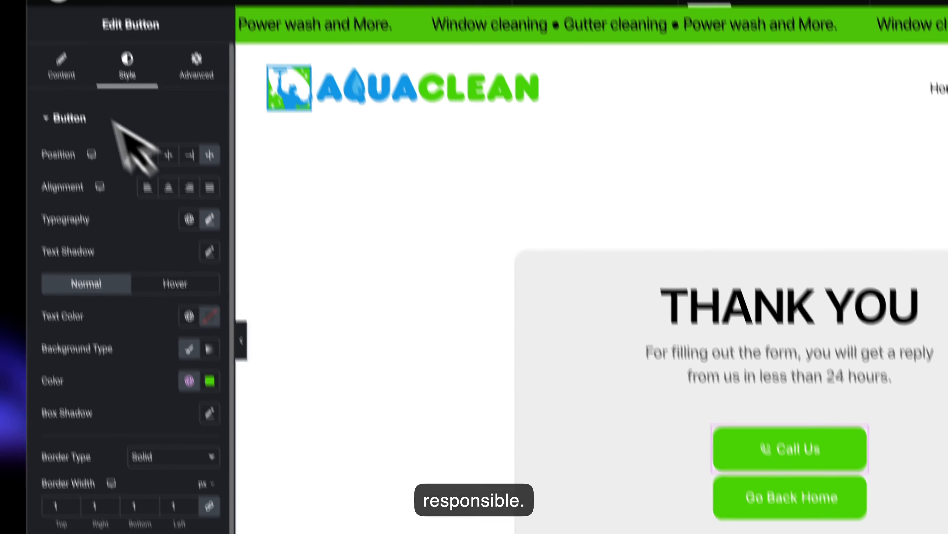
Lengthen the Call Us button's text to "Call Us bhdhdhdjsbsjdj".
click(67, 112)
click(179, 232)
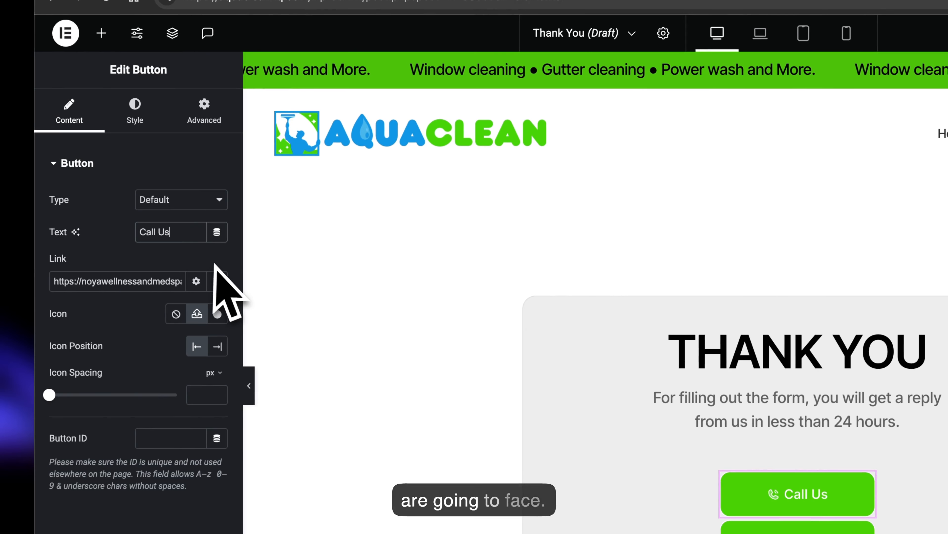
text(bhdhdhdjsbsjdj)
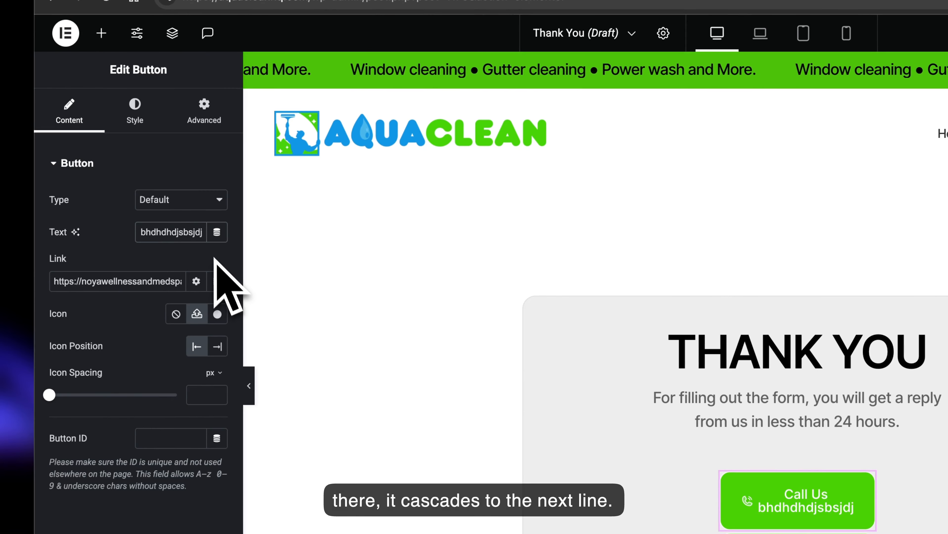
Try an unlinked right padding of 30 px in the Call Us button's layout settings, and reset it to 0.
click(203, 113)
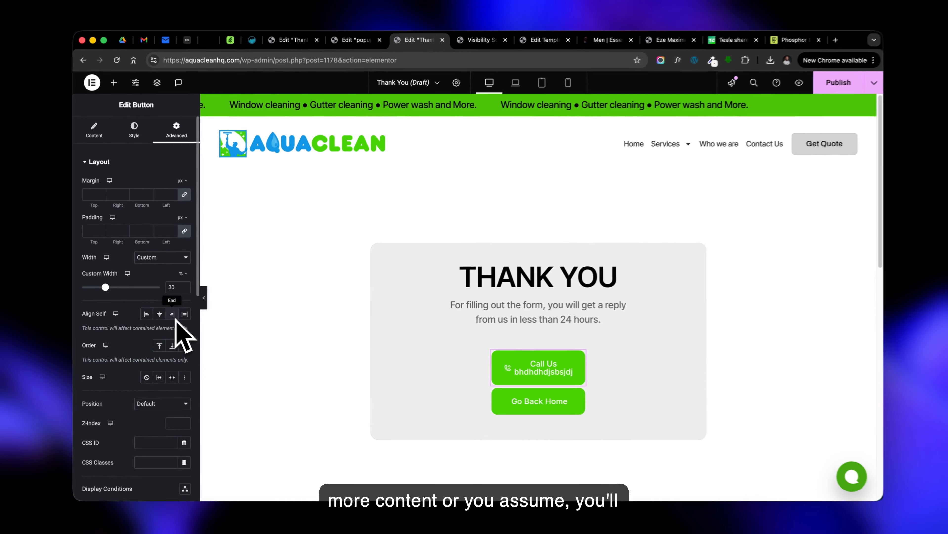
click(184, 232)
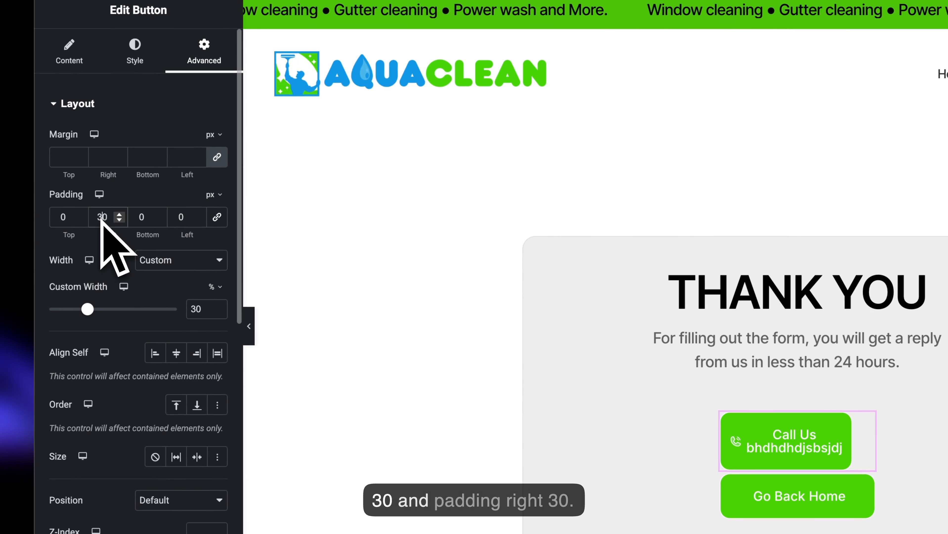
text(3)
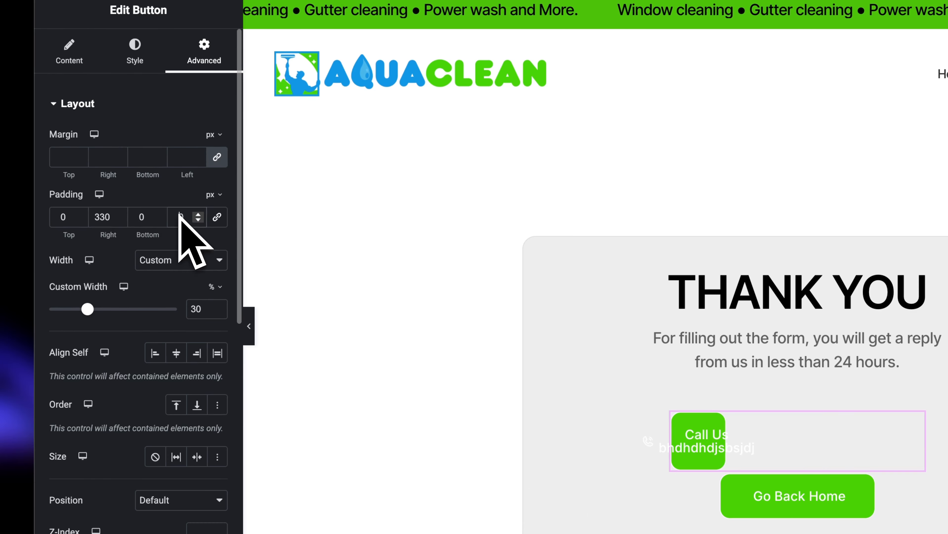
double_click(100, 217)
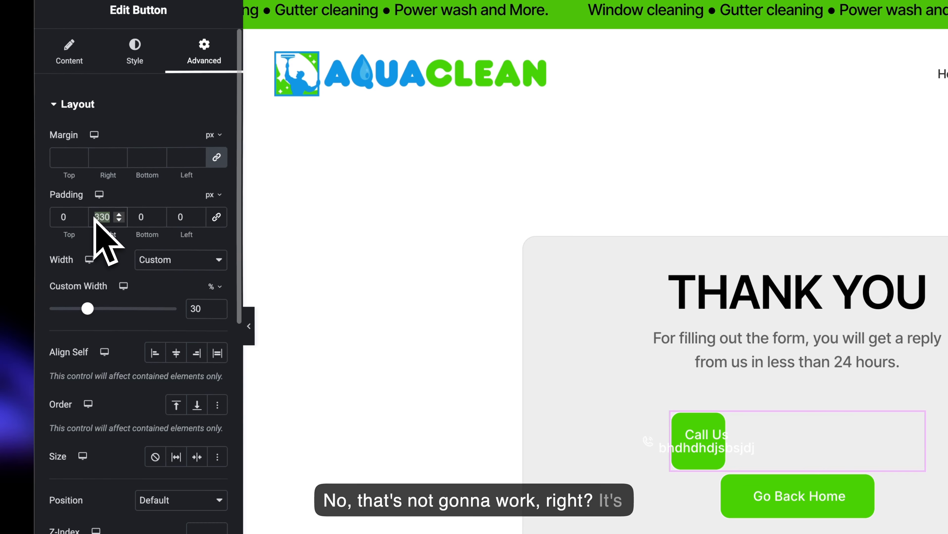
key(BackSpace)
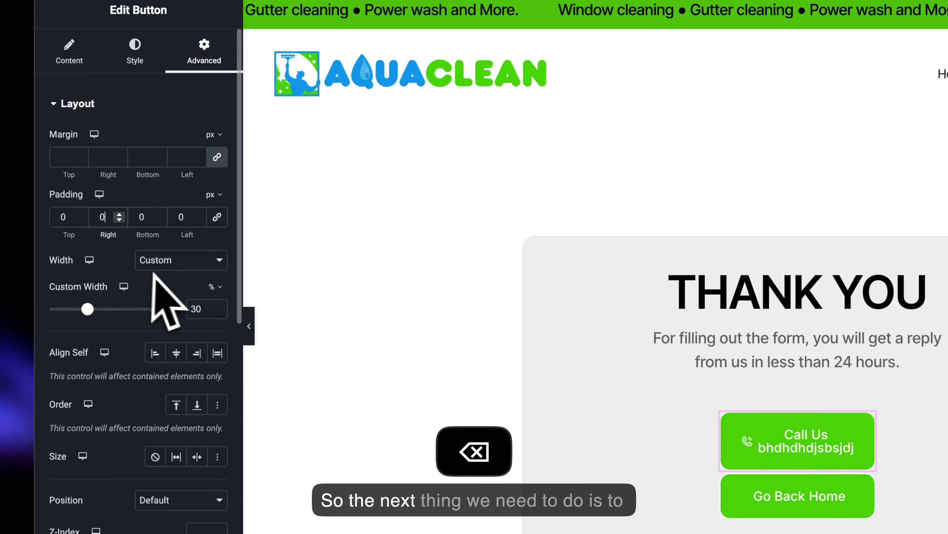
Widen the Call Us button's custom width to 46% and reduce it to 33%.
drag(87, 310, 108, 322)
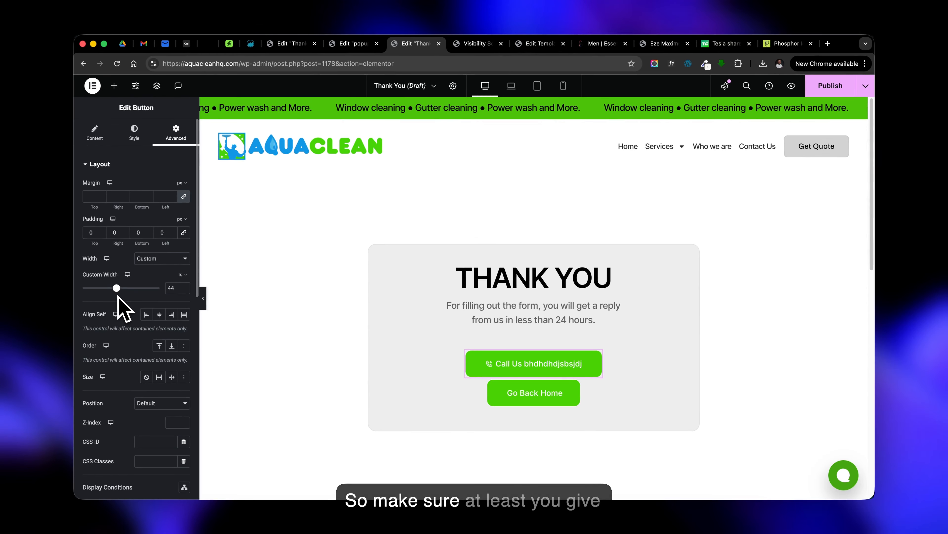
drag(117, 295, 119, 295)
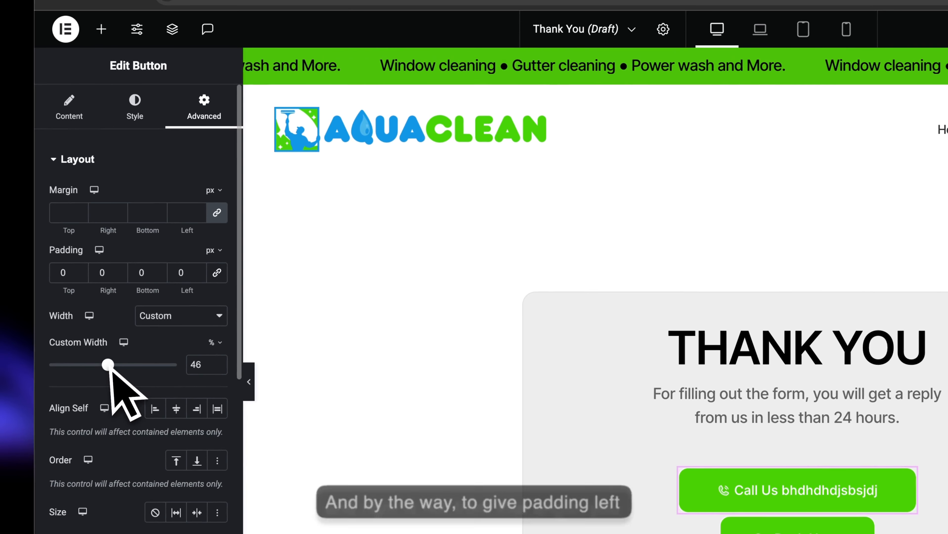
mouse_move(109, 364)
mouse_down()
mouse_move(72, 364)
mouse_move(91, 364)
mouse_up()
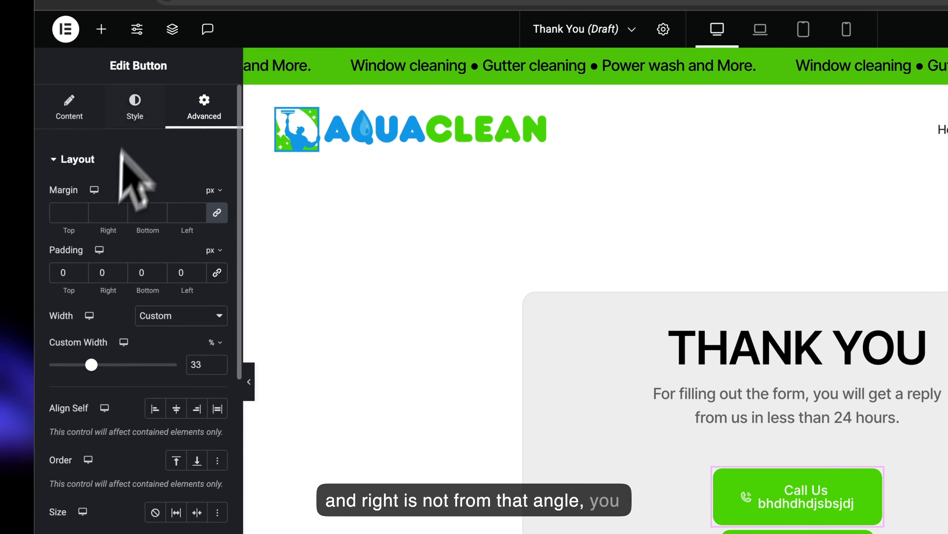
Try style padding of 80 px right and 74 px left on the Call Us button, and undo both changes.
click(135, 106)
scroll(124, 336, down, 10)
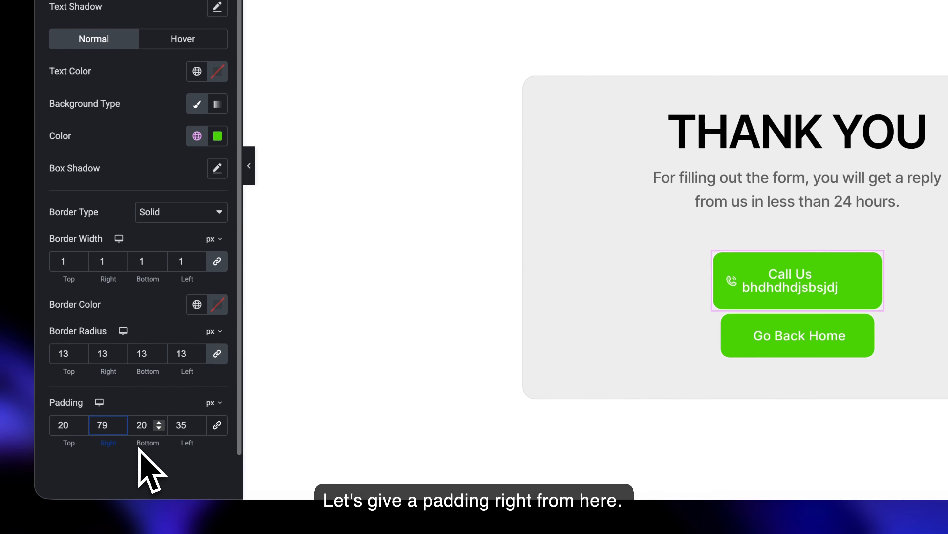
drag(186, 447, 214, 466)
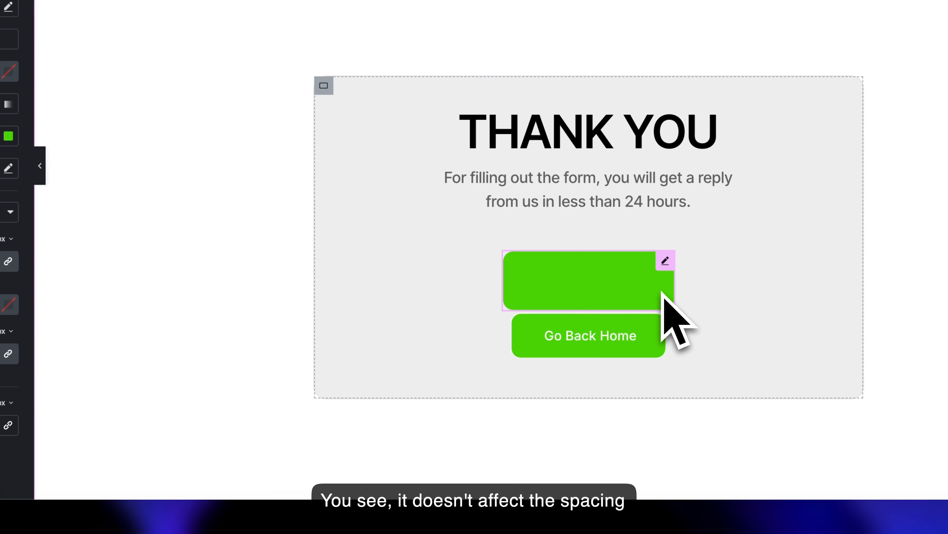
key(super+z)
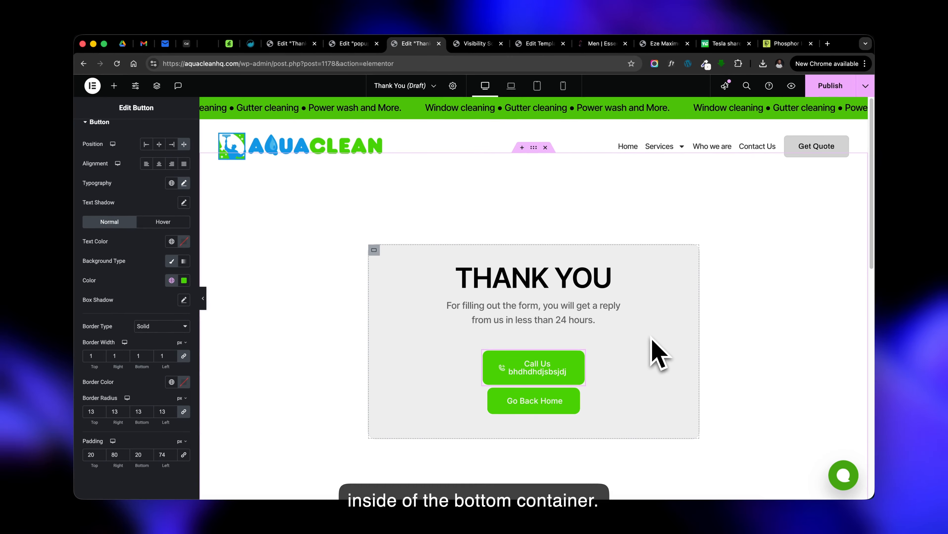
key(super+z)
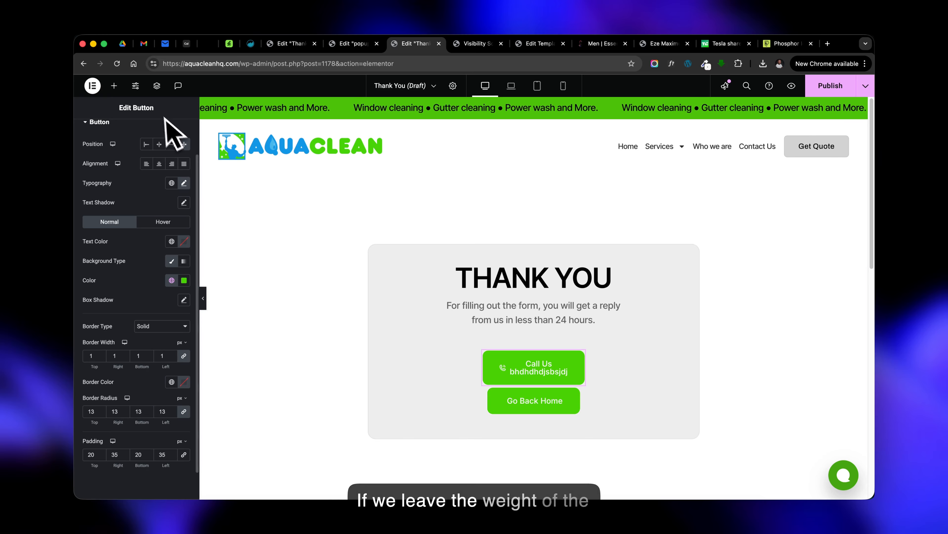
Keep the Call Us button's width type as Custom and set its custom width to 32%.
scroll(172, 142, up, 3)
click(176, 133)
click(211, 312)
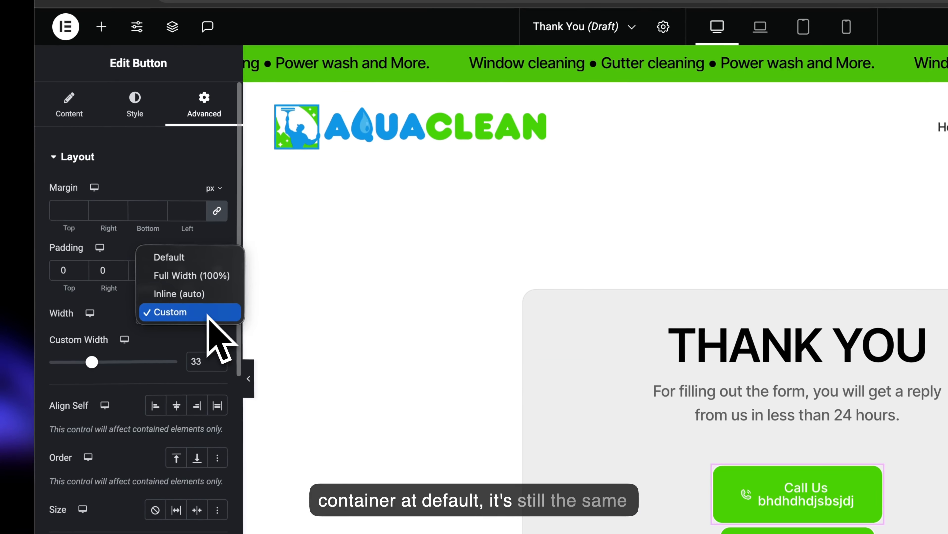
click(183, 317)
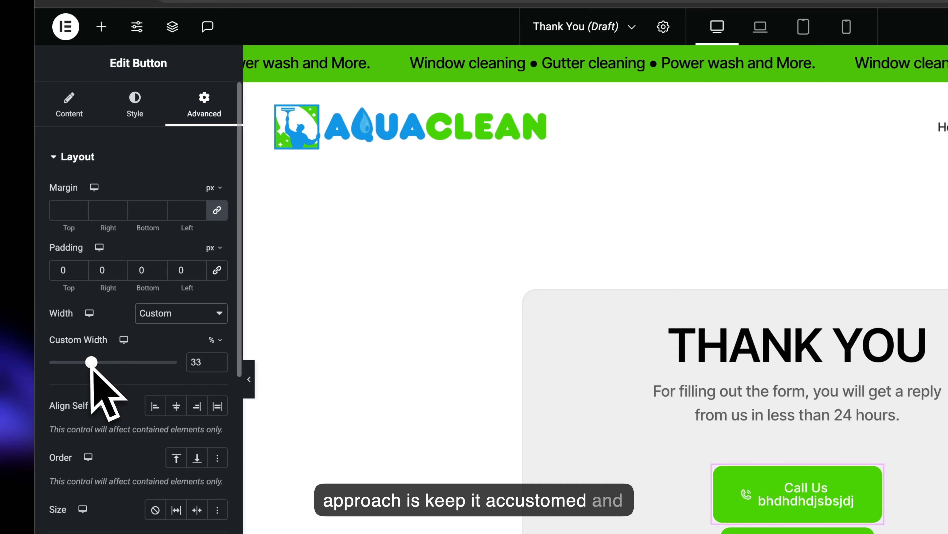
mouse_move(92, 361)
mouse_down()
mouse_move(100, 371)
mouse_move(86, 368)
mouse_up()
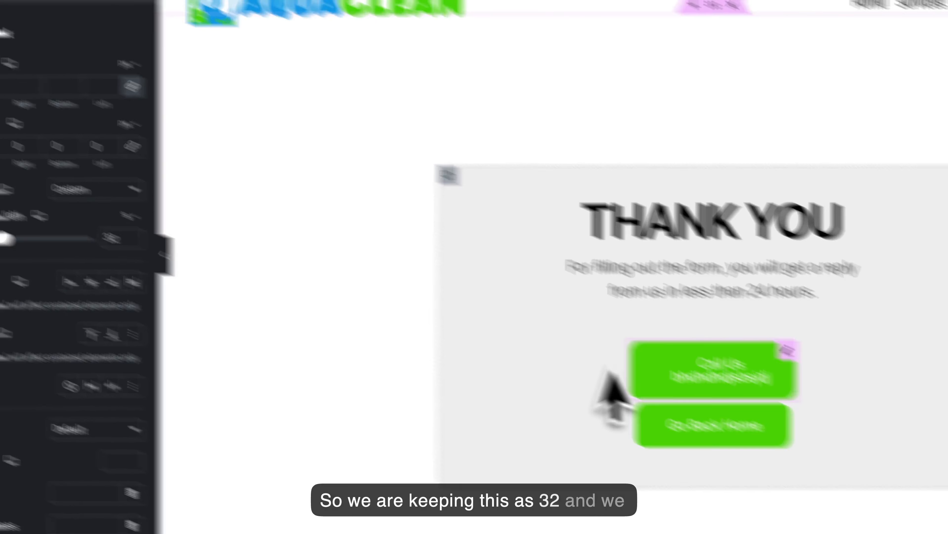
Copy the resized Call Us button and apply its style to the Go Back Home button below it.
right_click(768, 506)
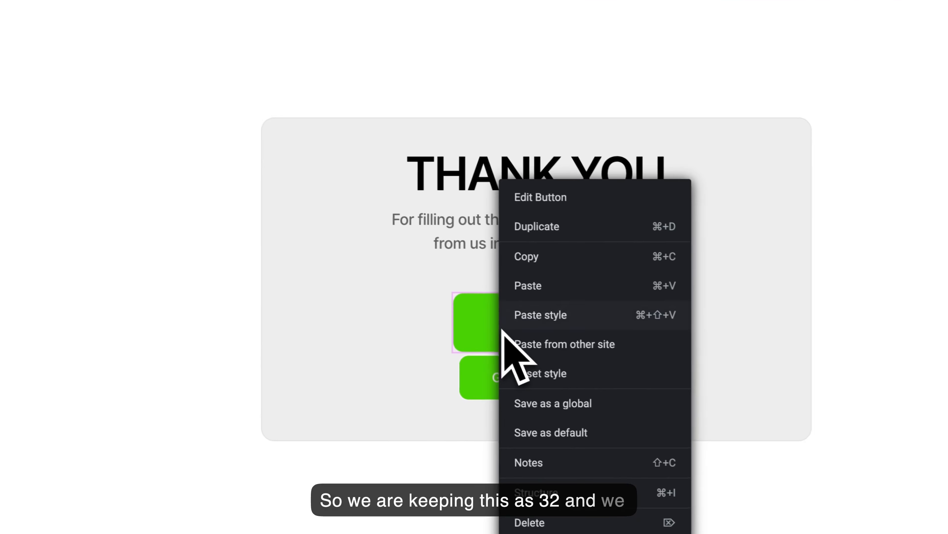
click(813, 427)
right_click(546, 370)
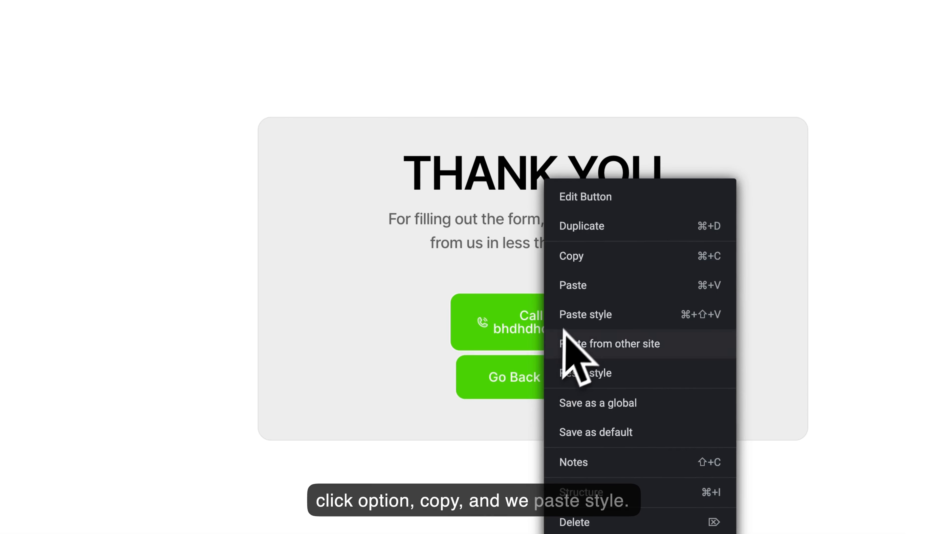
click(583, 313)
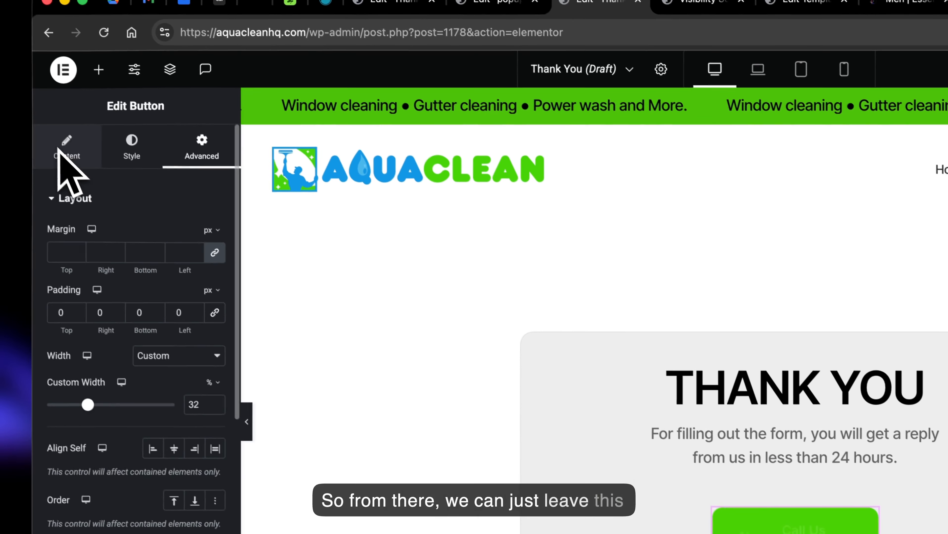
Remove the extra characters from the upper button's label so its text reads "Call Us".
click(64, 147)
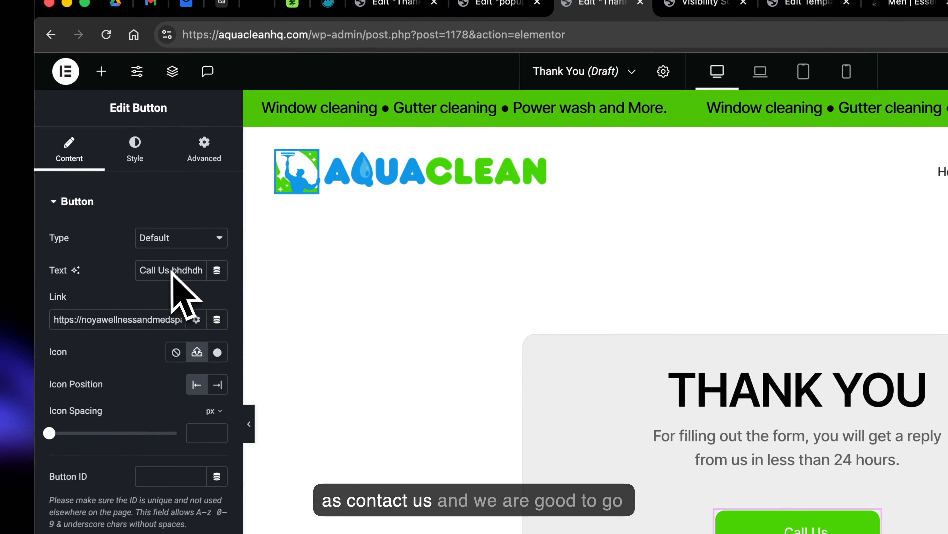
double_click(185, 269)
key(BackSpace)
key(BackSpace)
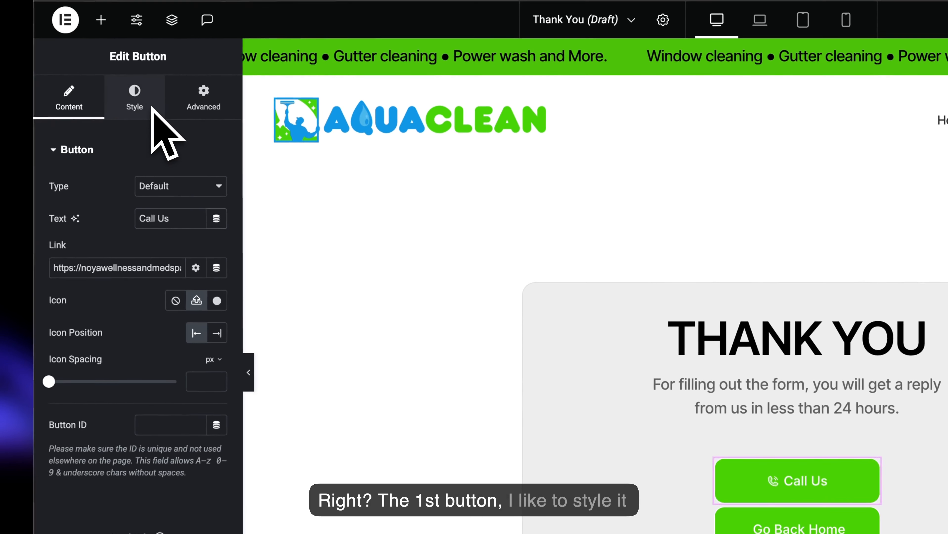
Set the Call Us button's normal background colour to the black global colour #000000.
click(136, 98)
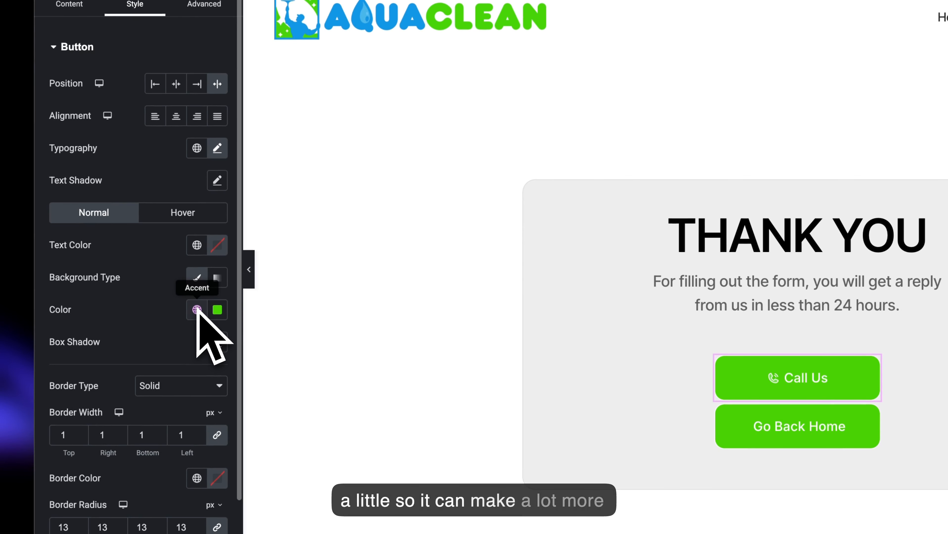
click(197, 413)
click(133, 258)
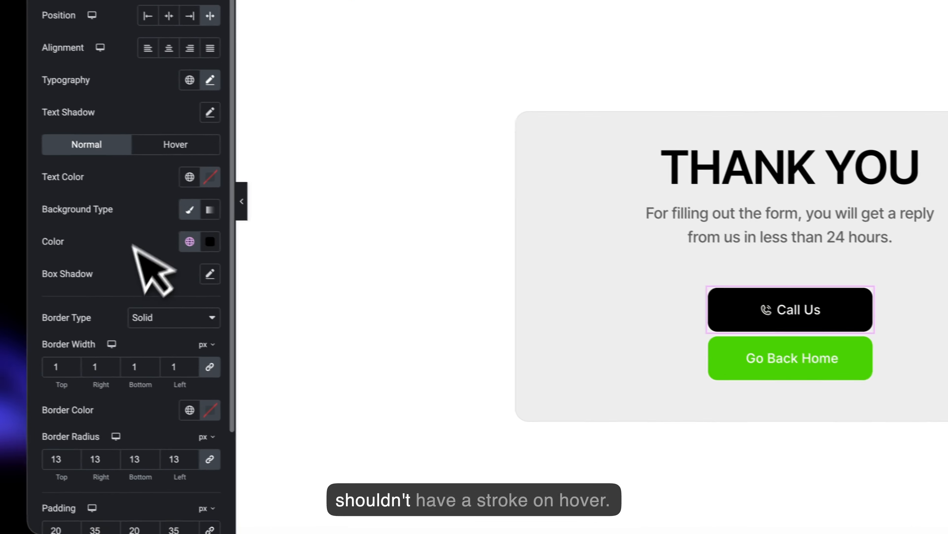
Try black for the Call Us button's hover text colour, and set it to the global Accent colour instead.
click(170, 149)
click(197, 178)
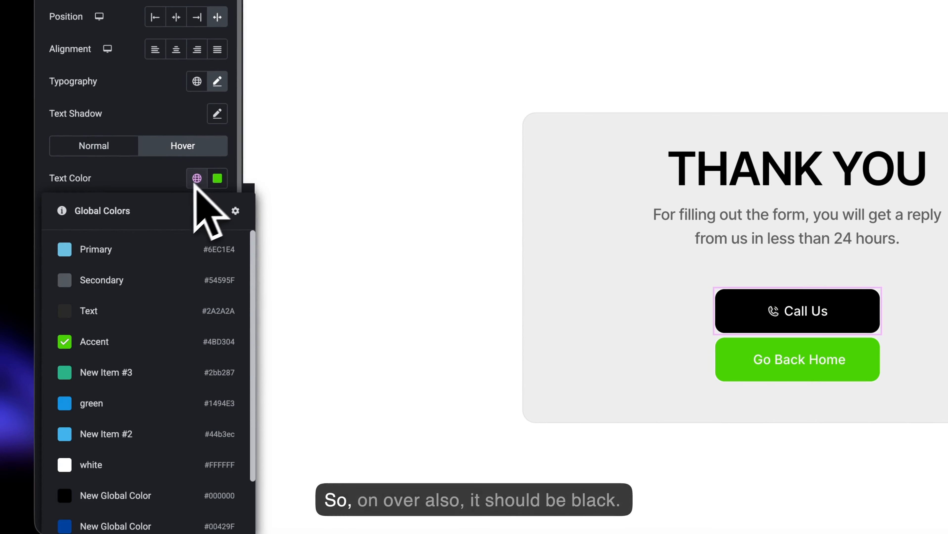
click(109, 491)
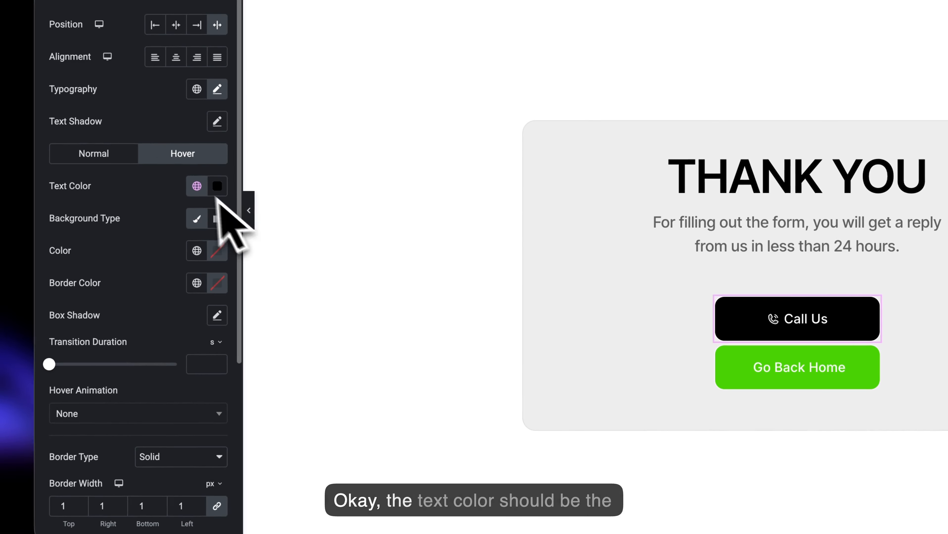
click(197, 186)
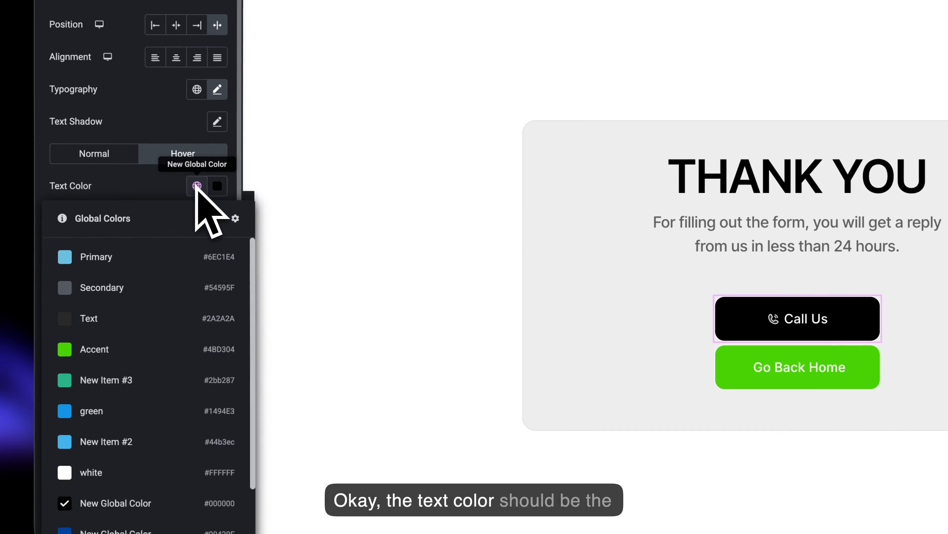
click(127, 347)
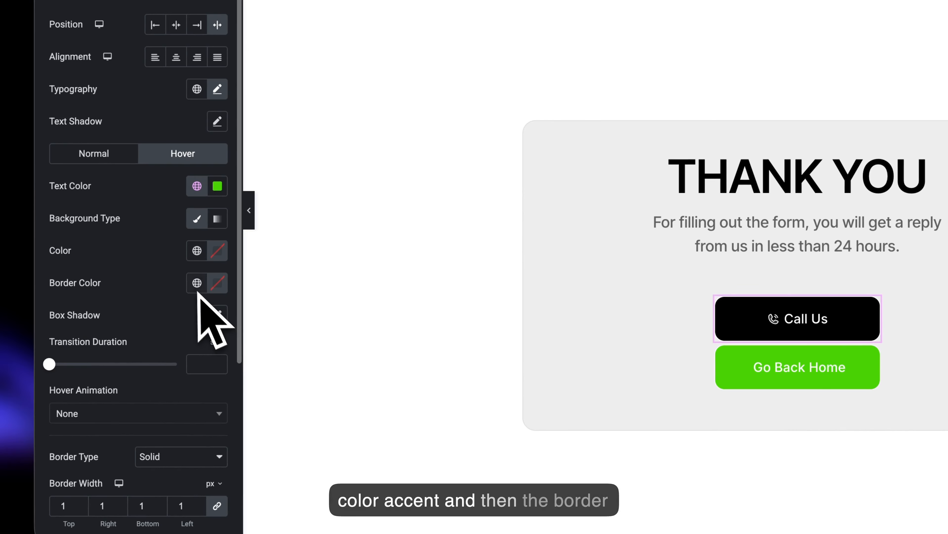
Set the Call Us button's hover border colour to the black global colour #000000.
click(197, 284)
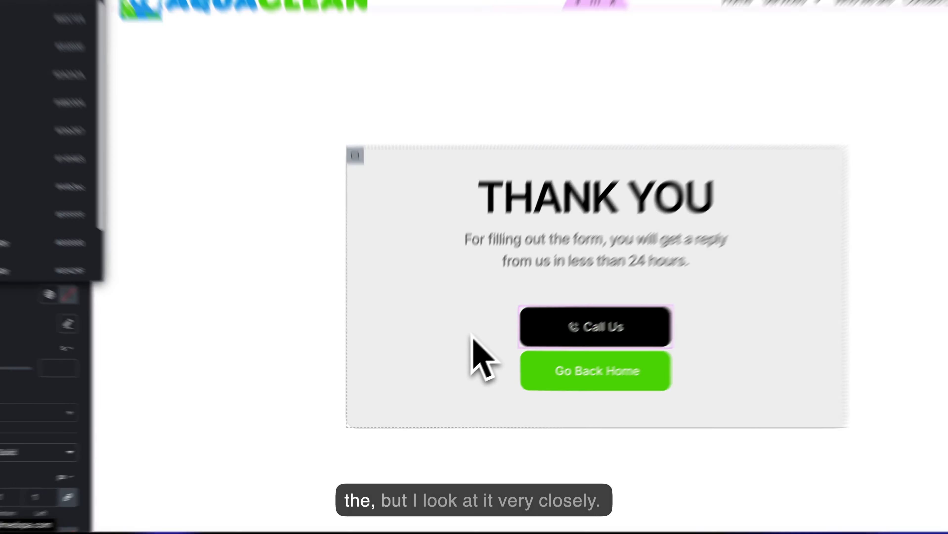
click(531, 338)
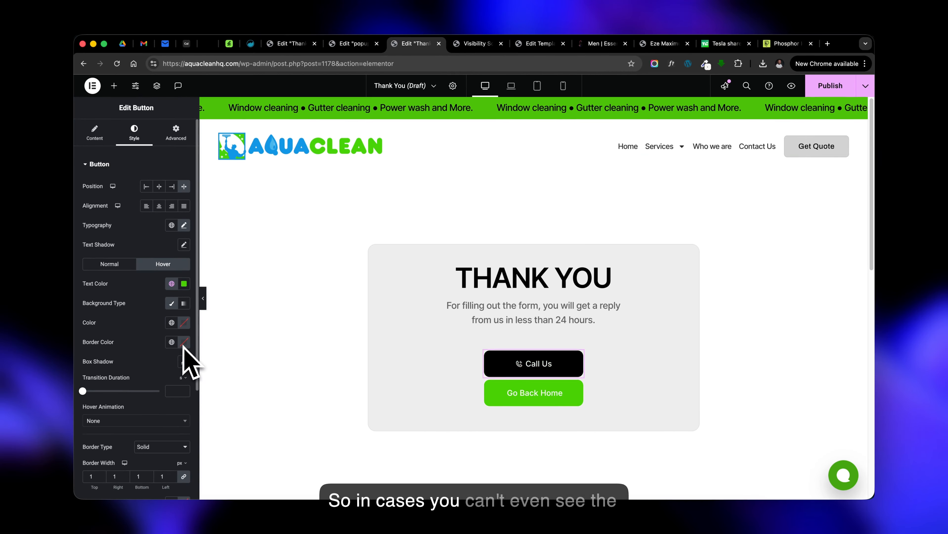
click(172, 342)
click(142, 308)
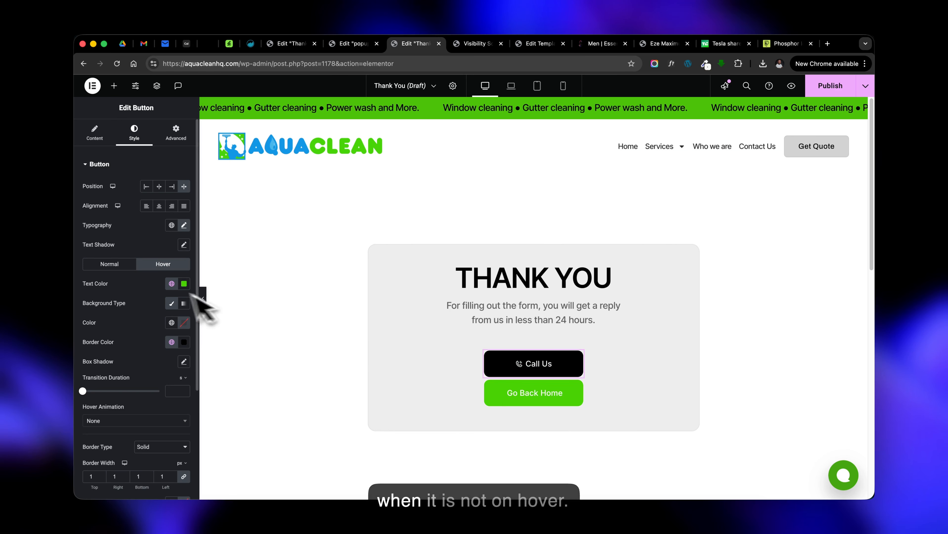
Set the Call Us button's normal-state border colour to the black global colour #000000.
click(119, 264)
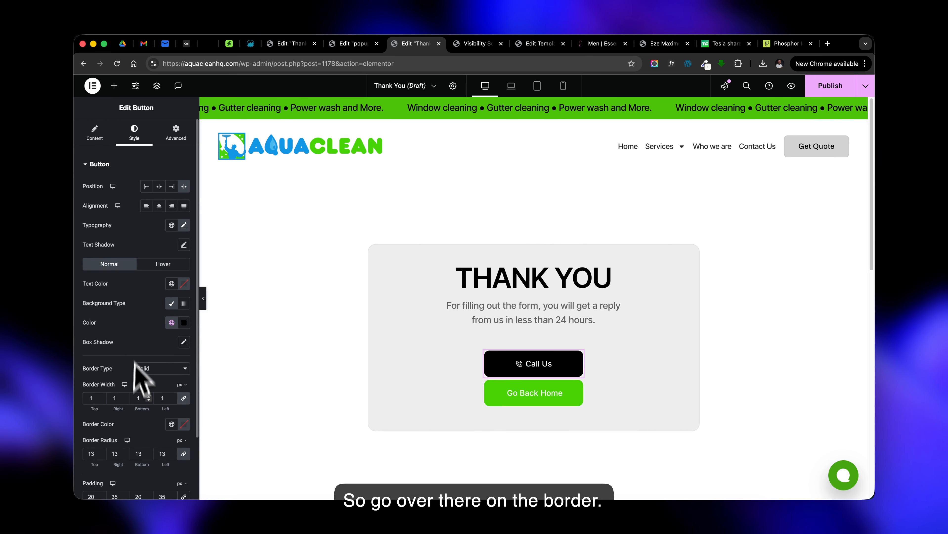
scroll(112, 417, down, 1)
click(174, 419)
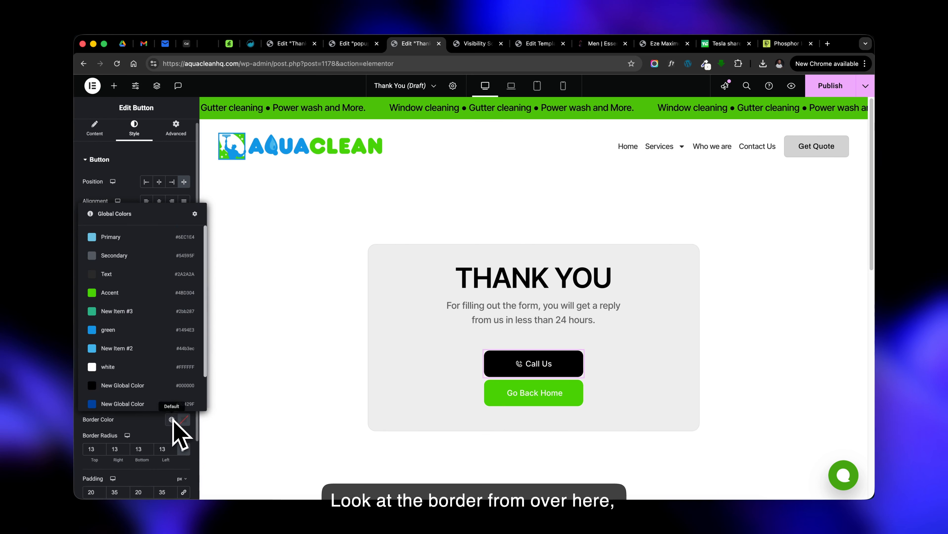
click(127, 393)
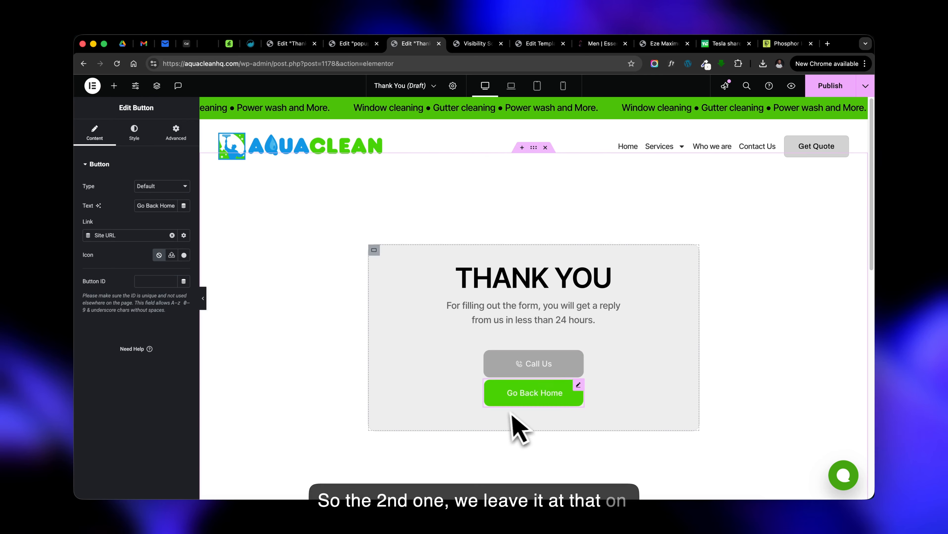
Set the Go Back Home button's hover background colour to the black global colour #000000.
click(136, 131)
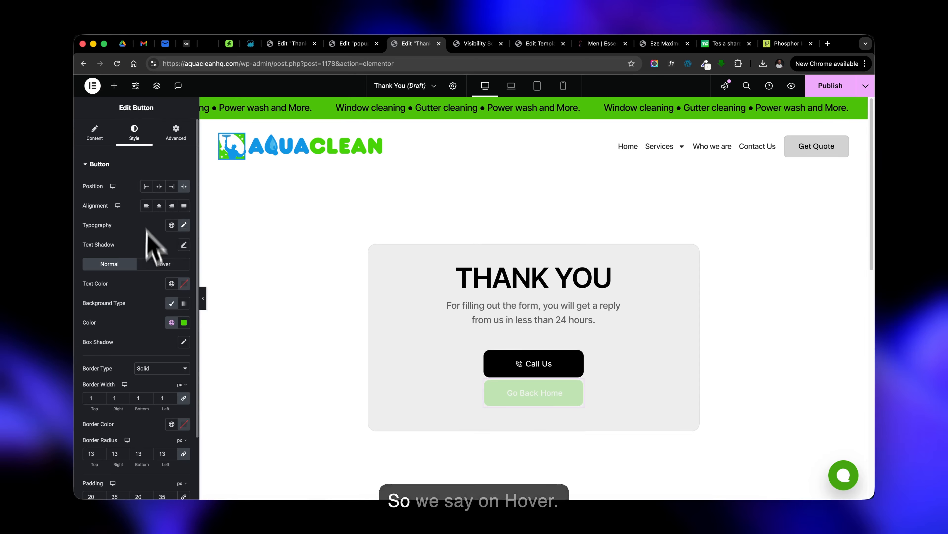
click(163, 264)
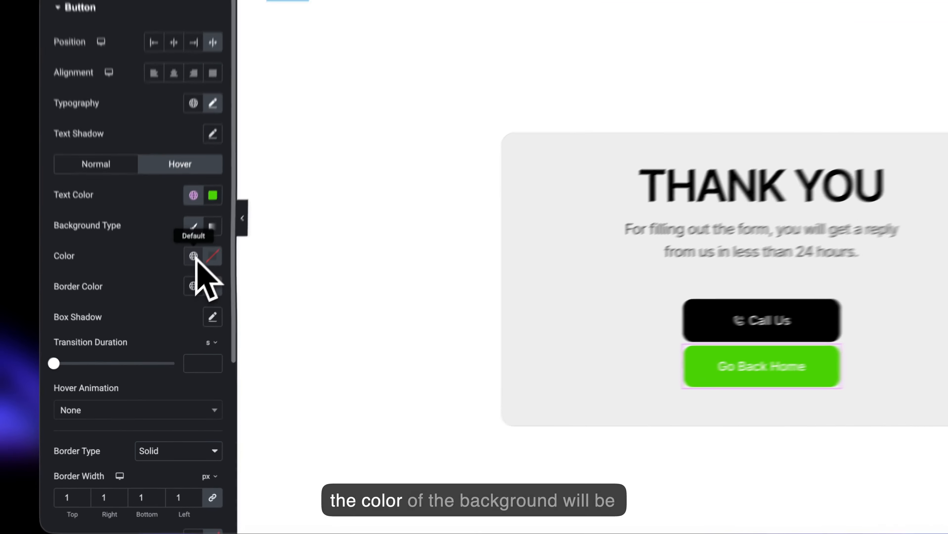
click(171, 322)
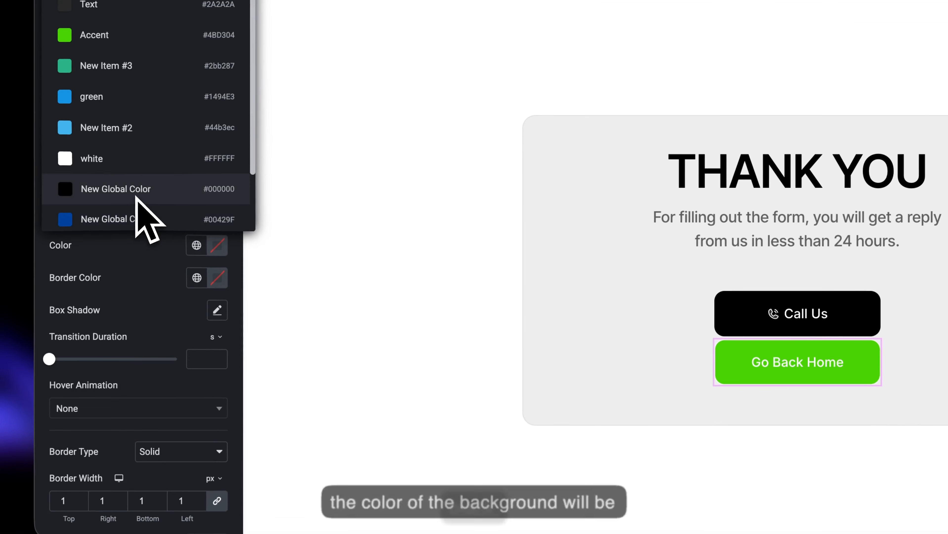
click(135, 292)
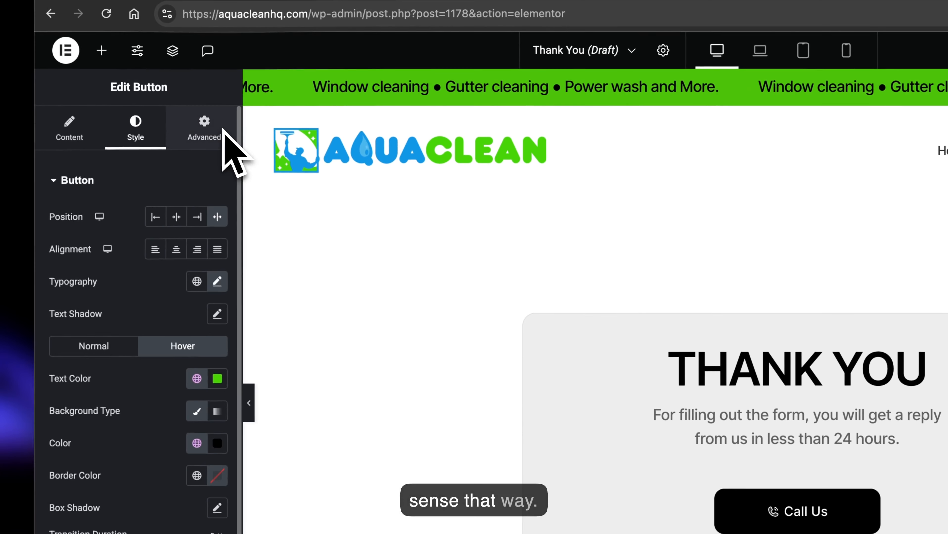
Give the Go Back Home button a top margin of 11 px, with the other margins at 0.
click(209, 131)
click(74, 229)
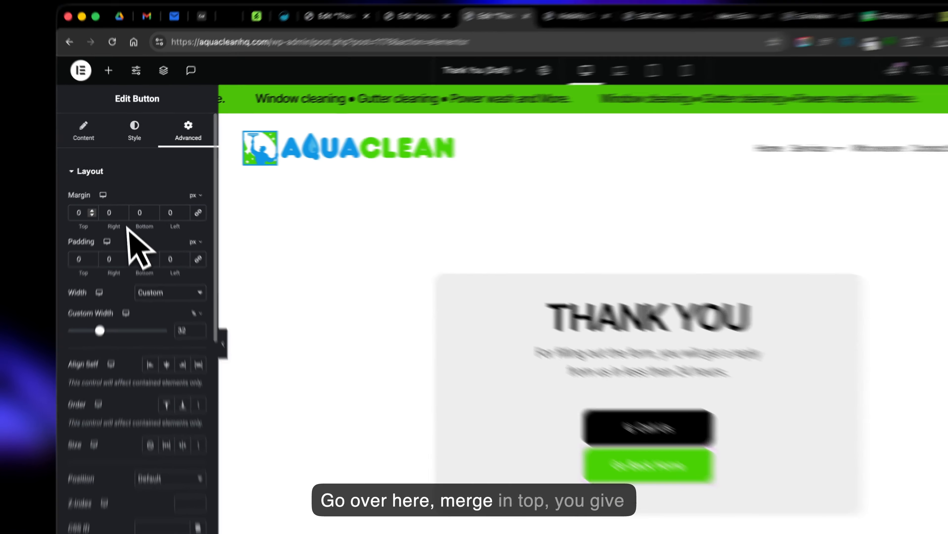
text(11)
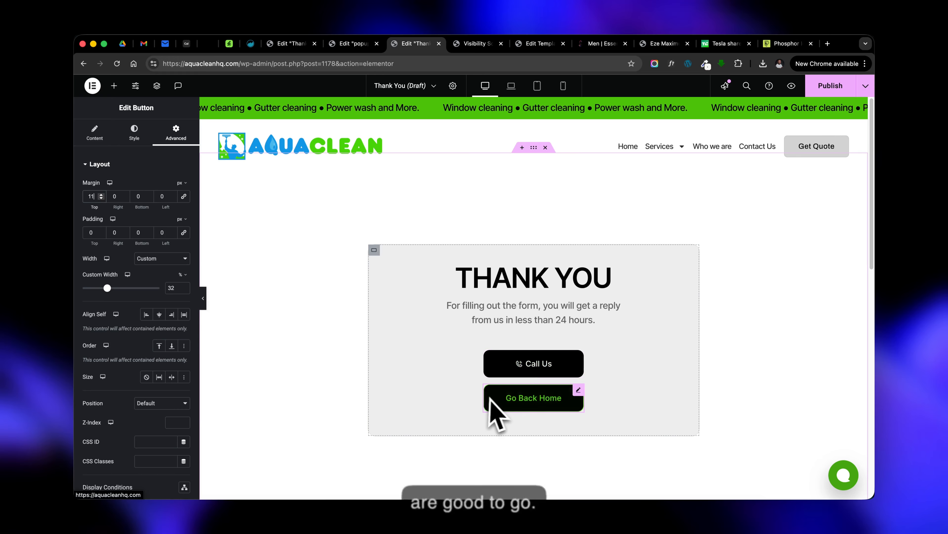
Set the Go Back Home button's normal-state border colour to the global Accent colour.
click(133, 134)
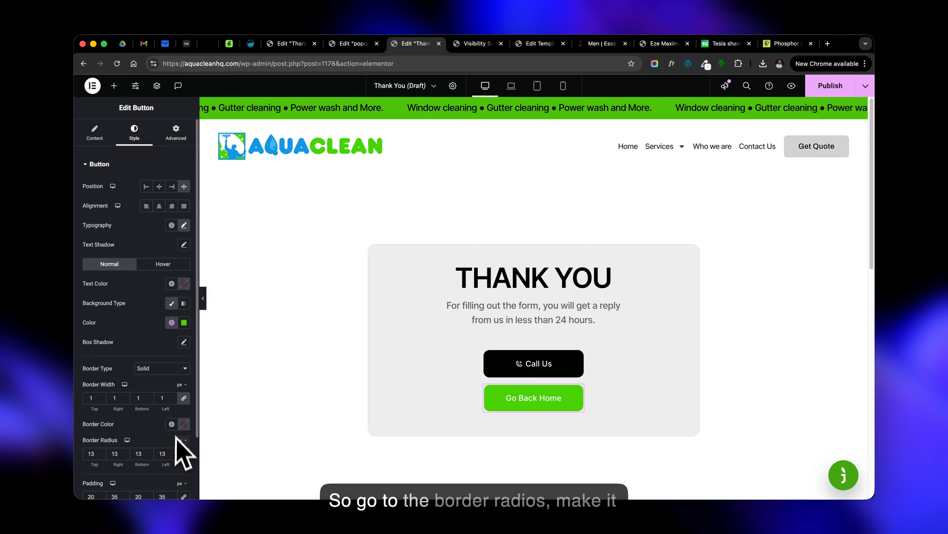
click(171, 423)
click(148, 296)
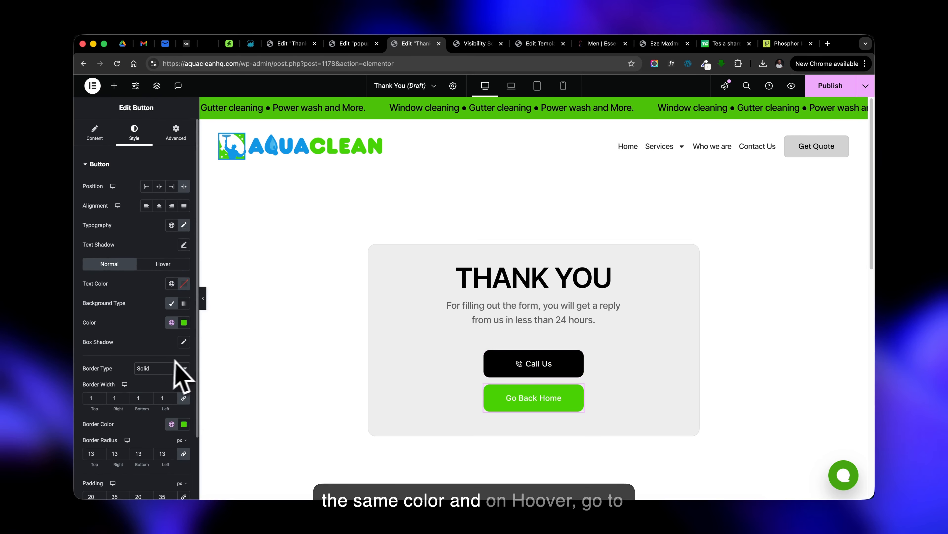
Set the Go Back Home button's hover border colour to the black global colour #000000.
click(177, 264)
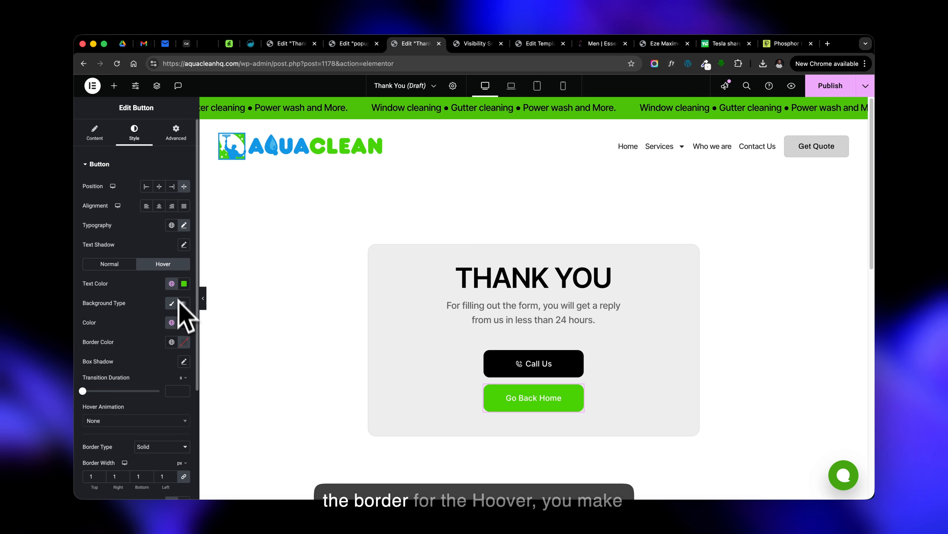
click(172, 343)
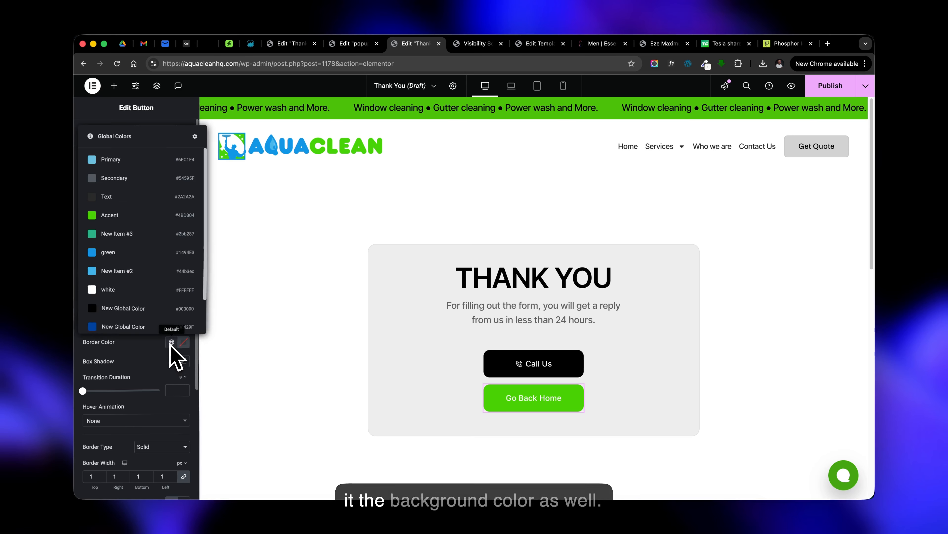
click(150, 319)
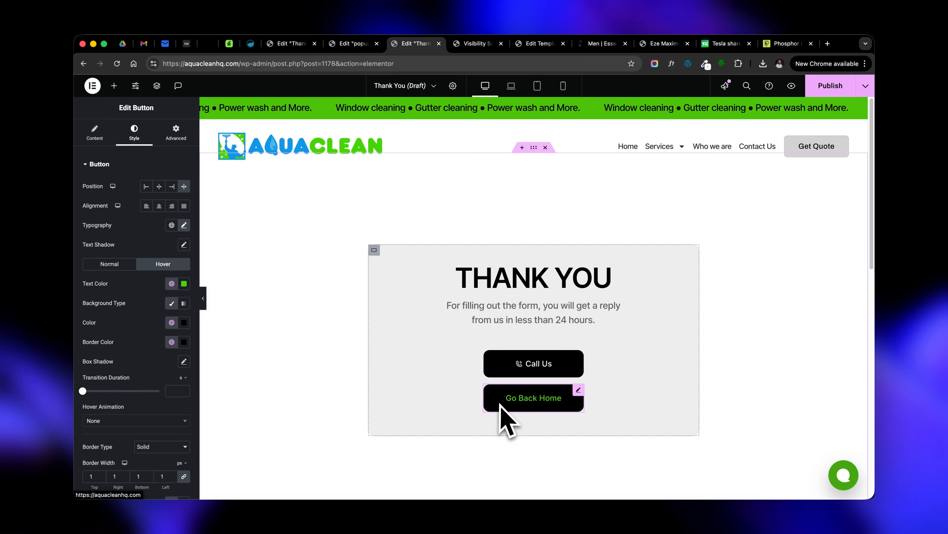